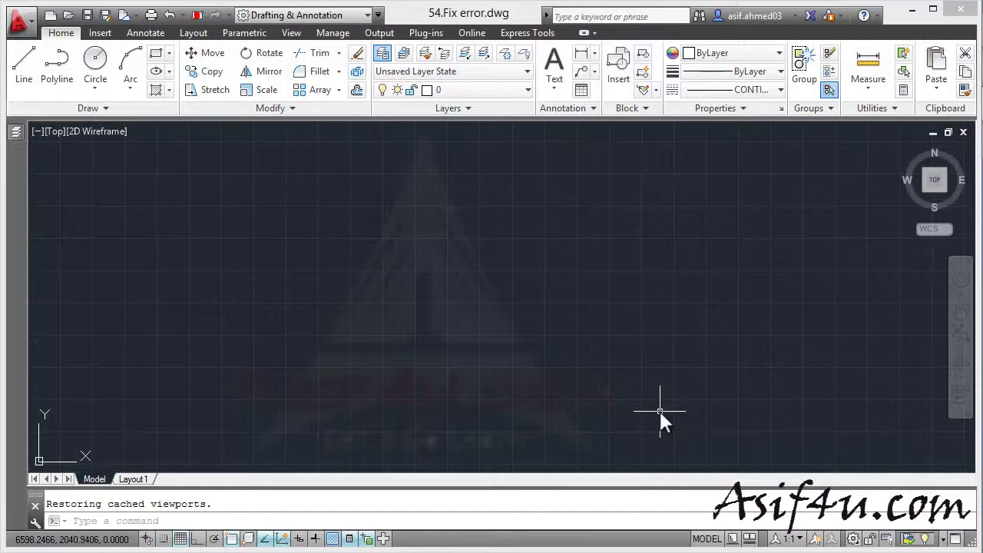
Step: Draw an open zigzag of four connected line segments in model space to test whether new geometry is displayed
click(550, 283)
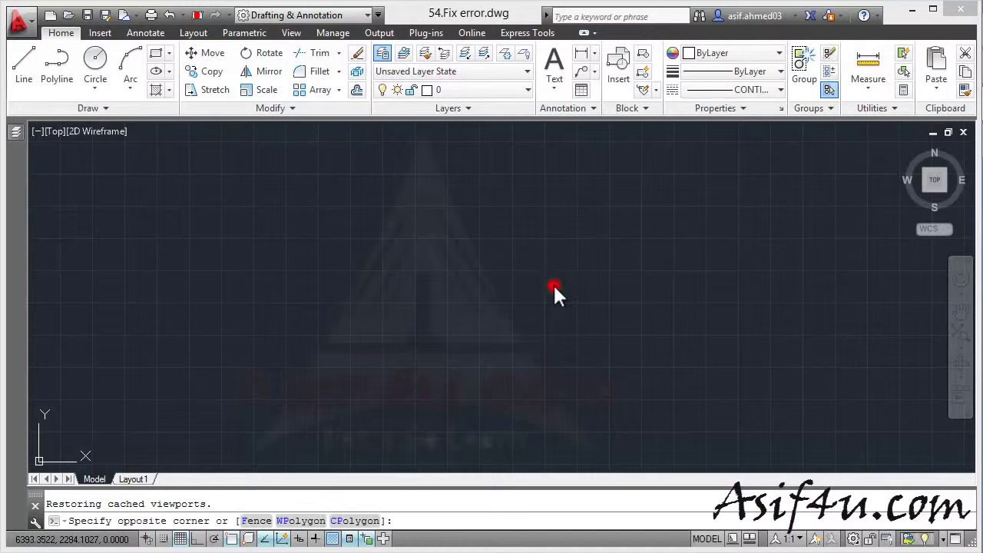
click(959, 332)
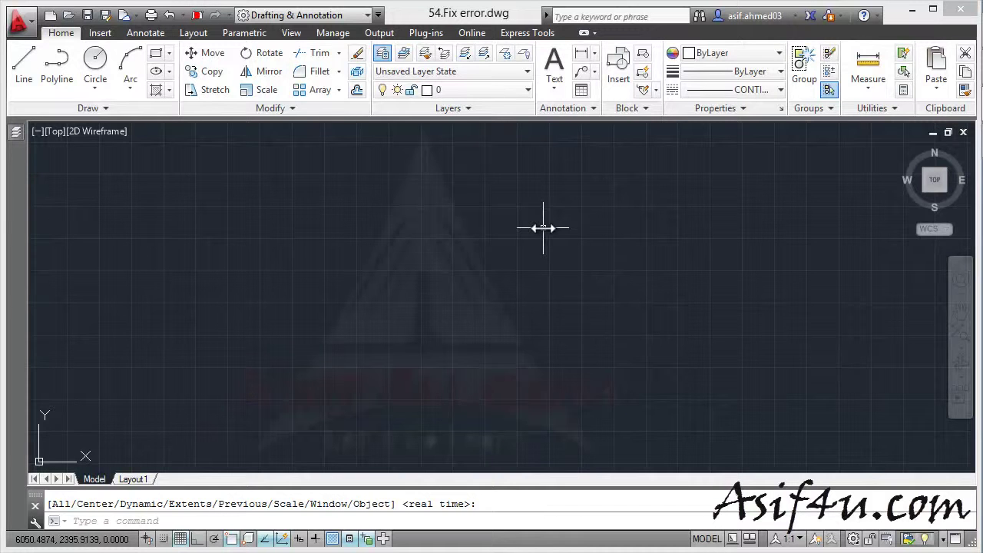
click(24, 76)
click(216, 191)
click(340, 243)
click(244, 321)
click(288, 378)
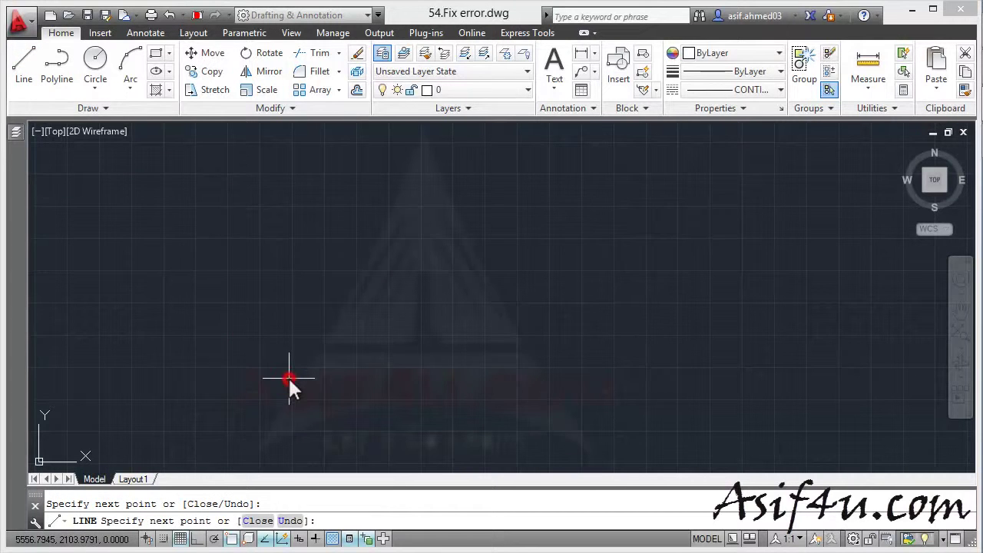
click(202, 403)
right_click(181, 268)
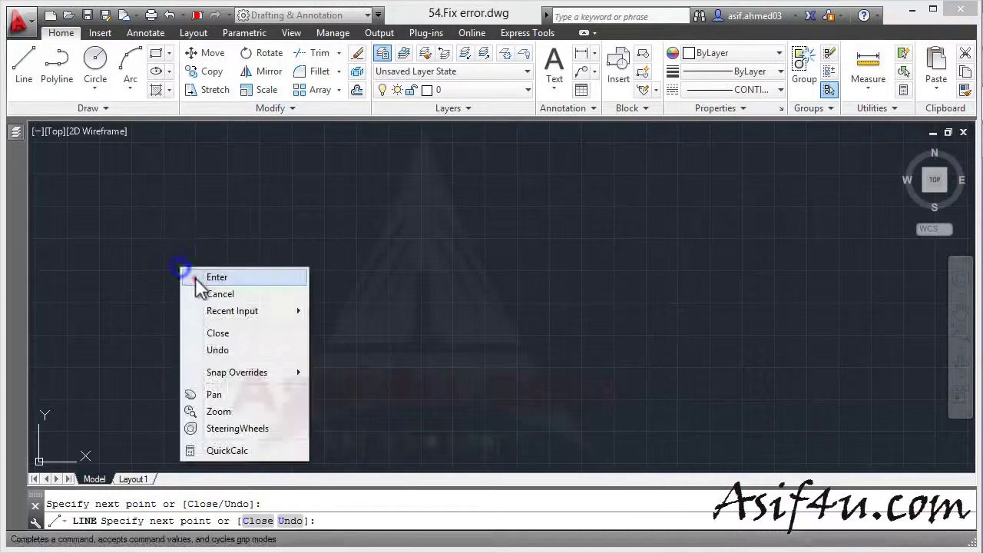
click(197, 276)
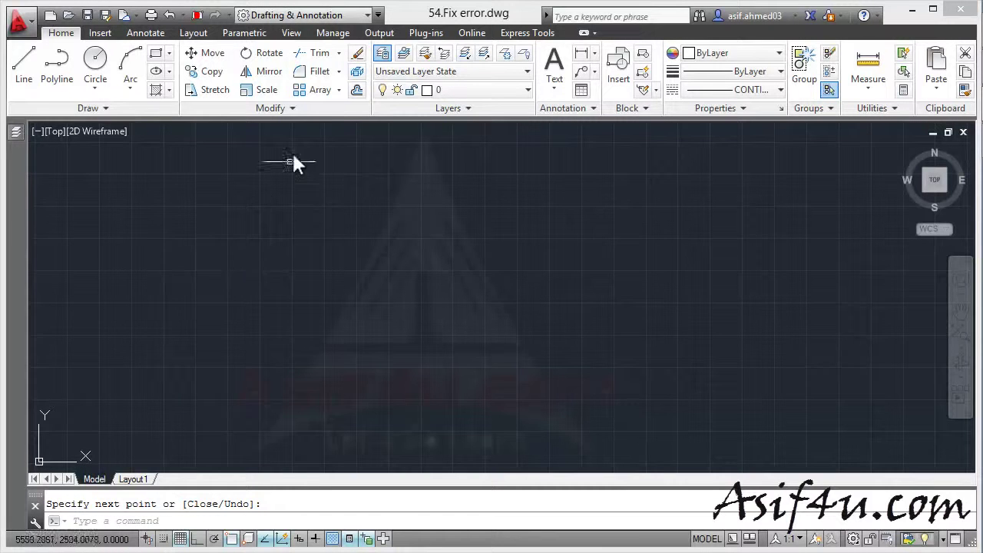
Step: Turn on Dynamic Input and try picking one of the invisible line segments with Erase, cancelling the command without deleting it
click(357, 54)
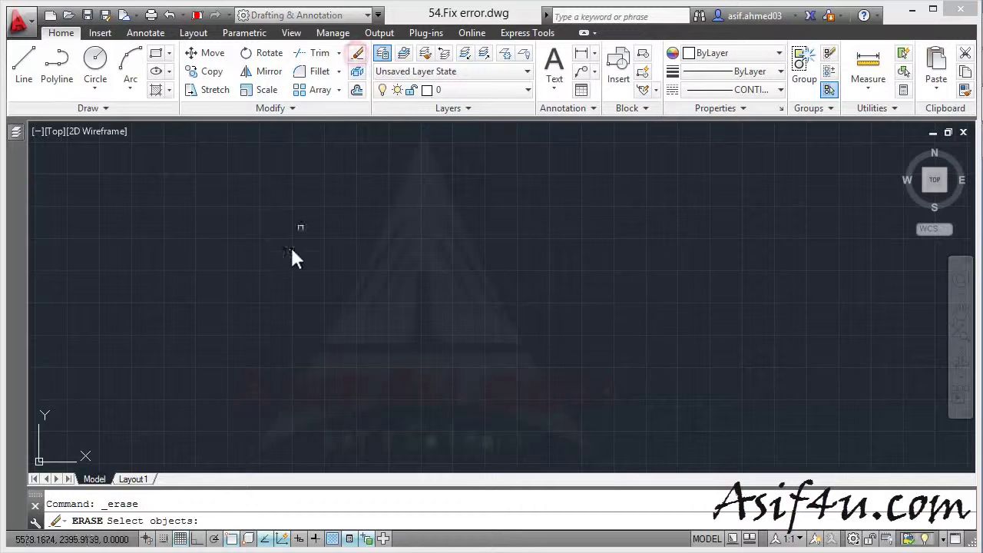
click(299, 538)
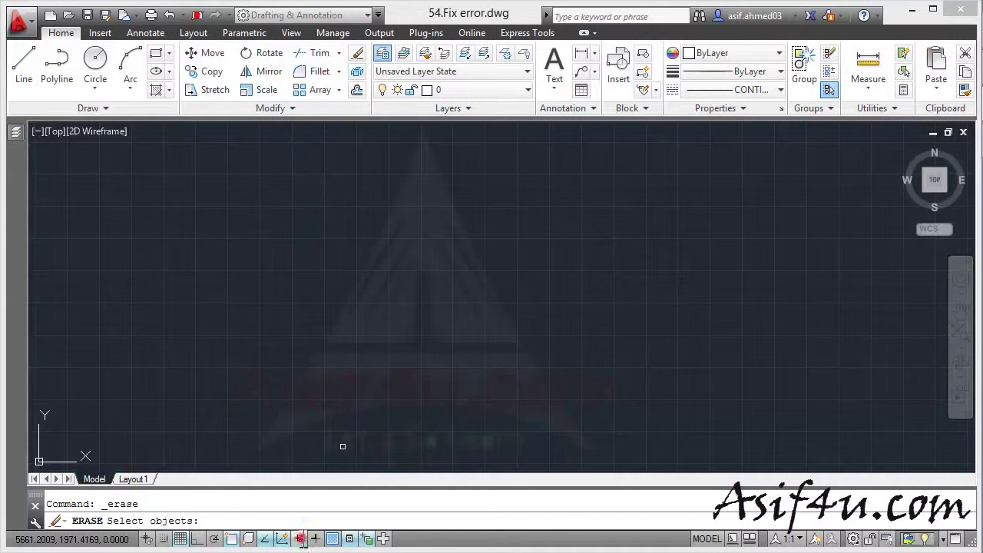
click(274, 286)
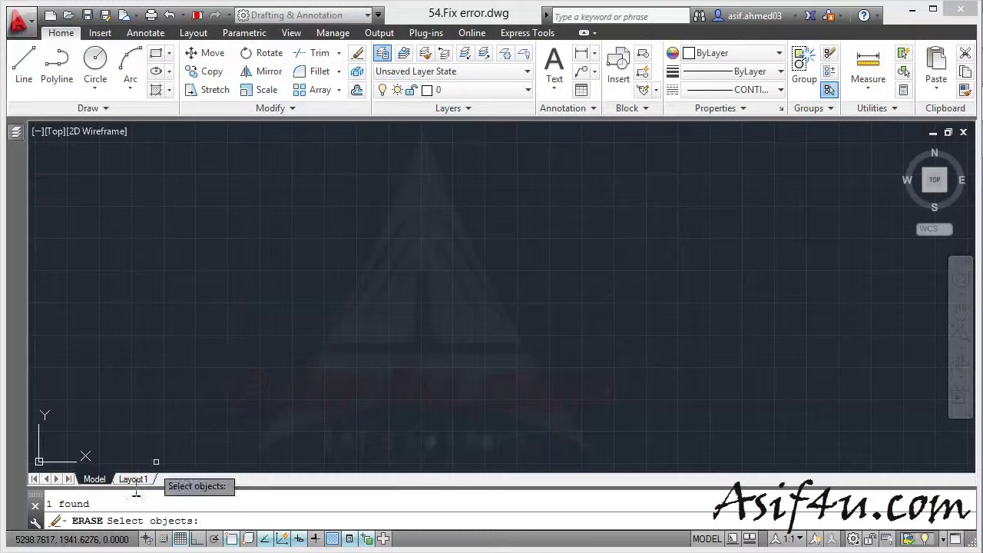
drag(92, 503, 61, 504)
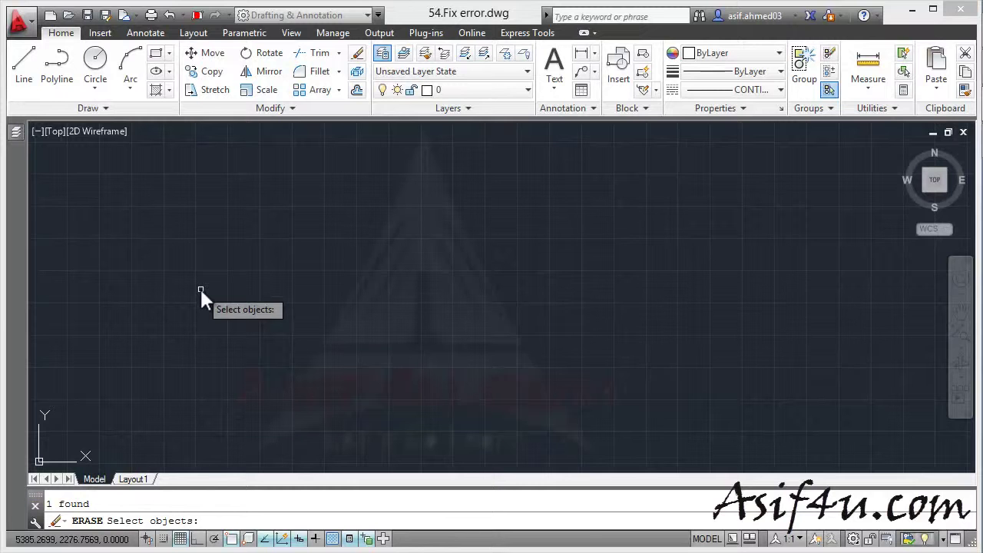
key(Escape)
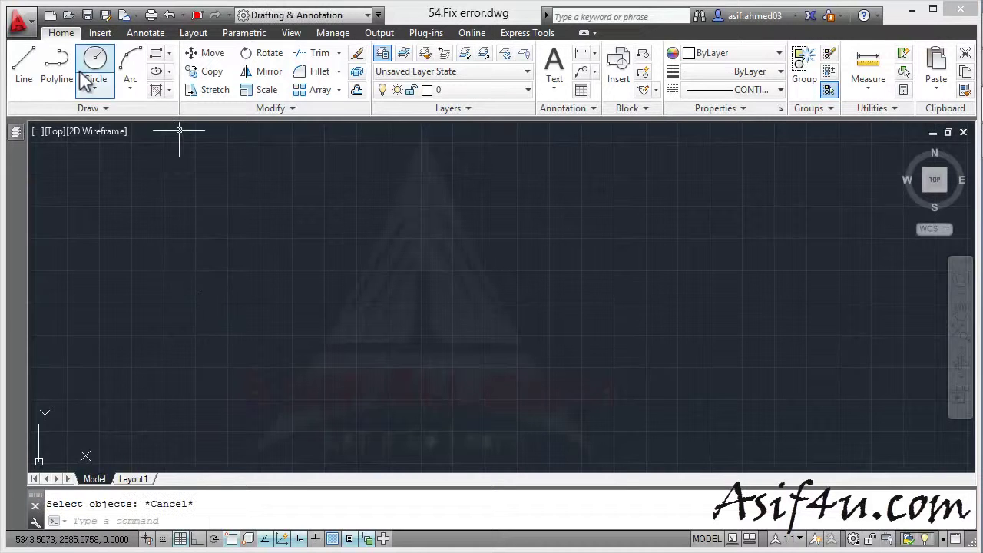
Step: Try to reveal the invisible objects by drawing selection windows across the empty drawing area
click(98, 179)
click(522, 470)
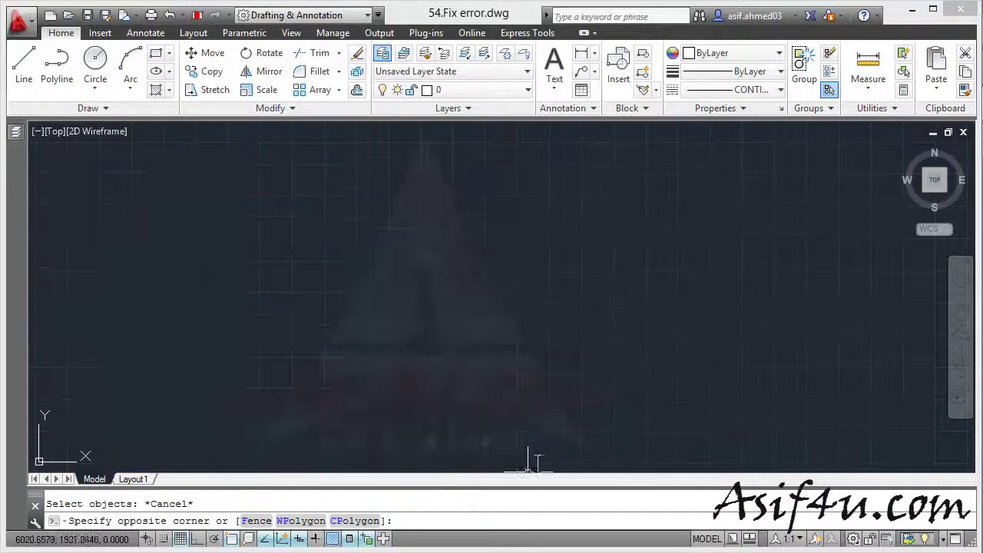
click(415, 361)
click(97, 151)
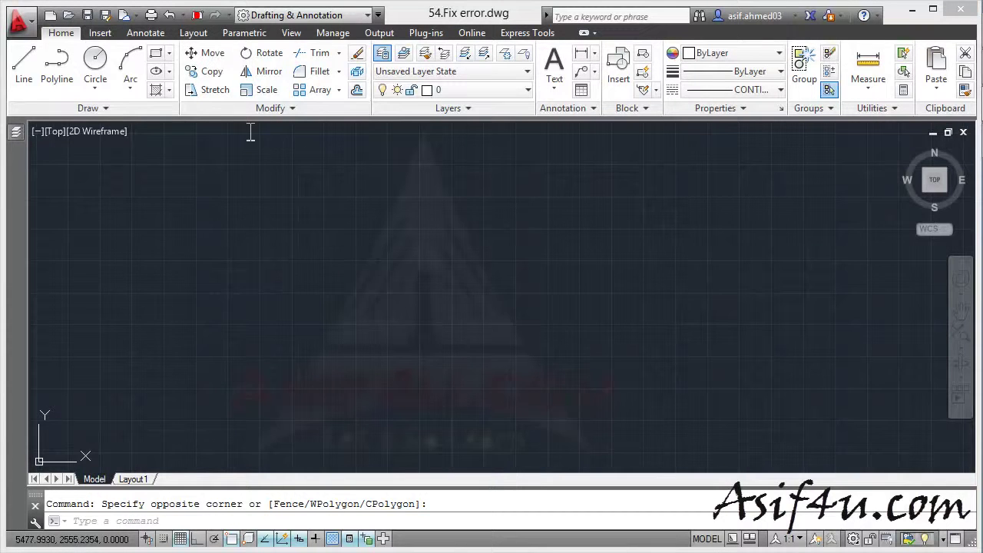
Step: Select everything with the all option of Erase, check the selection report in the command history, and cancel without deleting
click(357, 52)
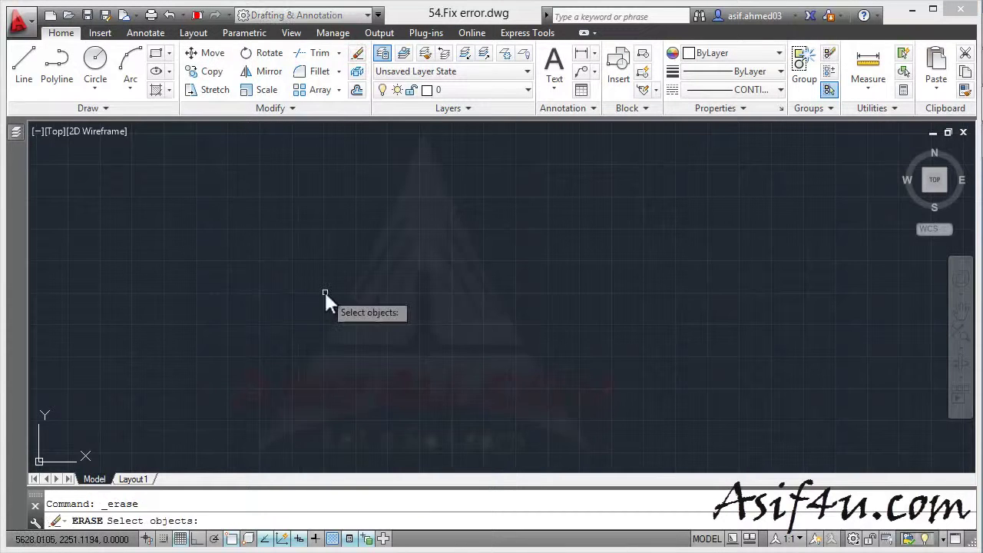
text(all)
key(Return)
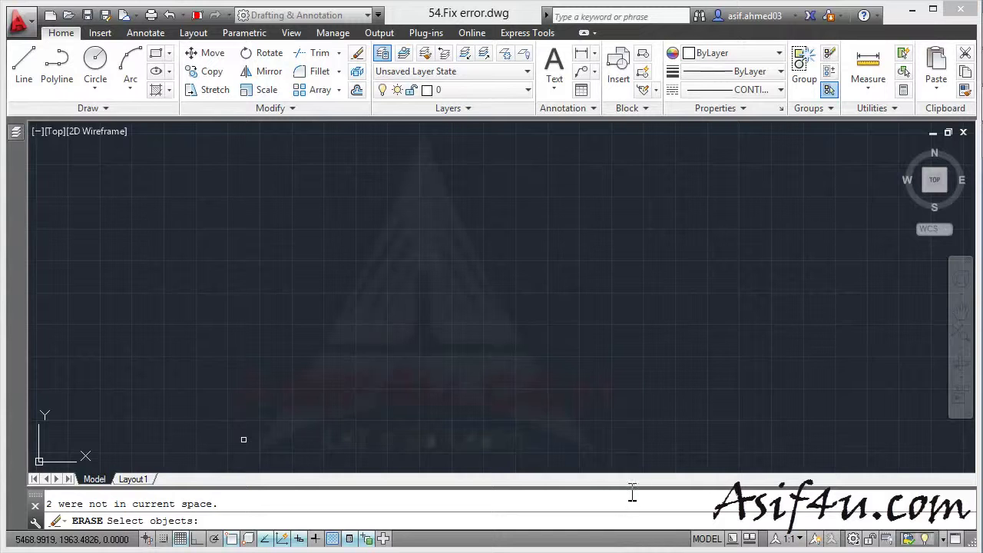
drag(629, 487, 632, 397)
key(Escape)
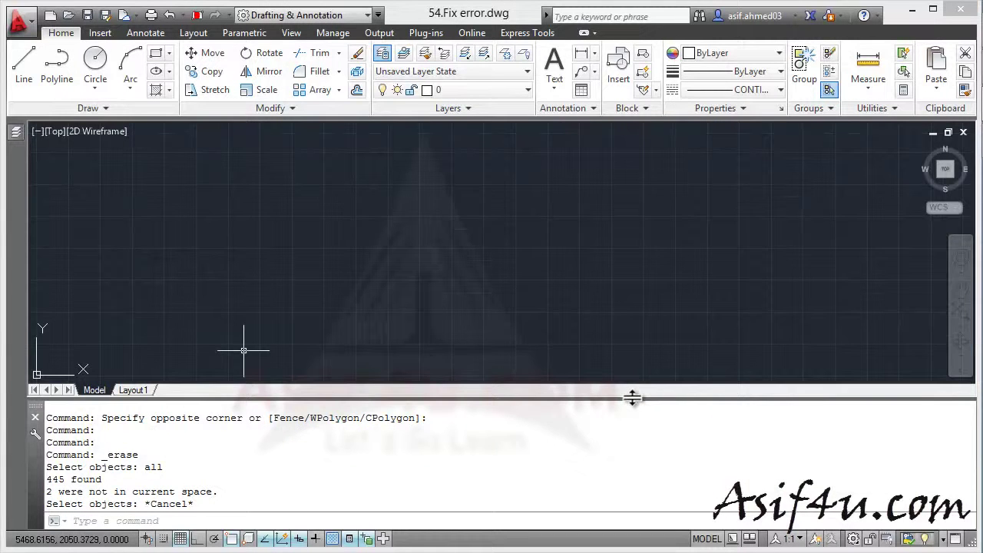
click(102, 482)
mouse_move(104, 482)
mouse_down()
mouse_move(47, 481)
mouse_move(119, 476)
mouse_up()
drag(330, 398, 314, 487)
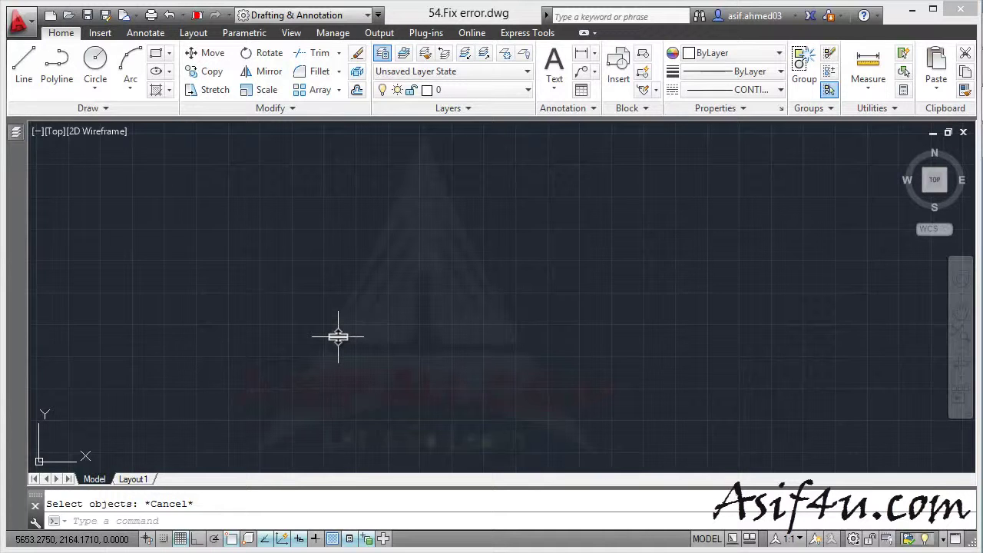
Step: Audit the drawing's integrity with the option to fix any detected errors set to Yes
click(28, 23)
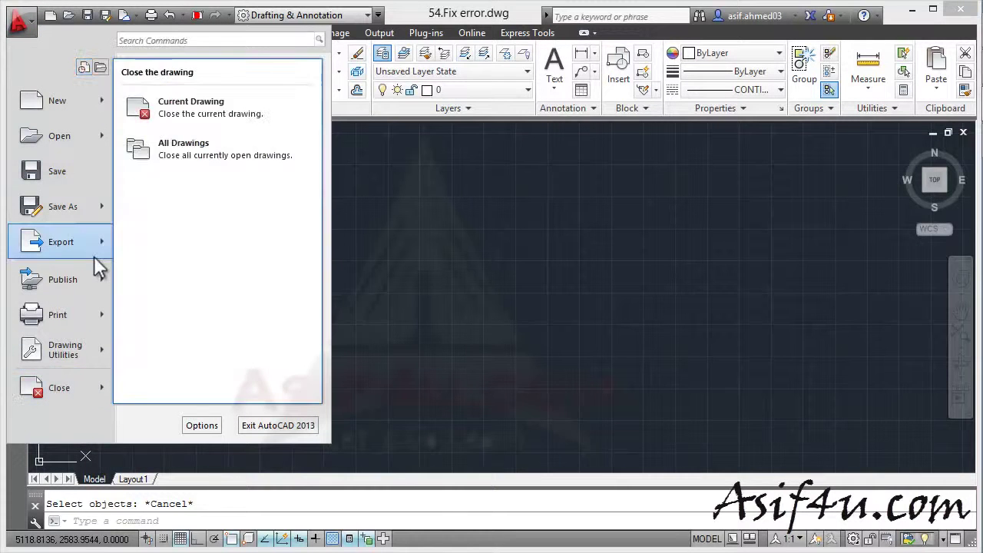
mouse_move(67, 358)
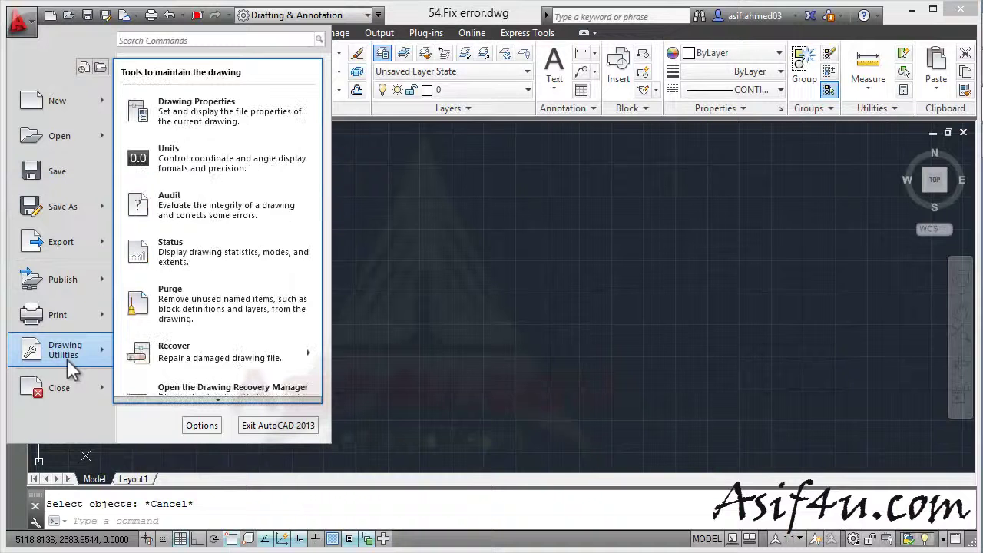
click(218, 202)
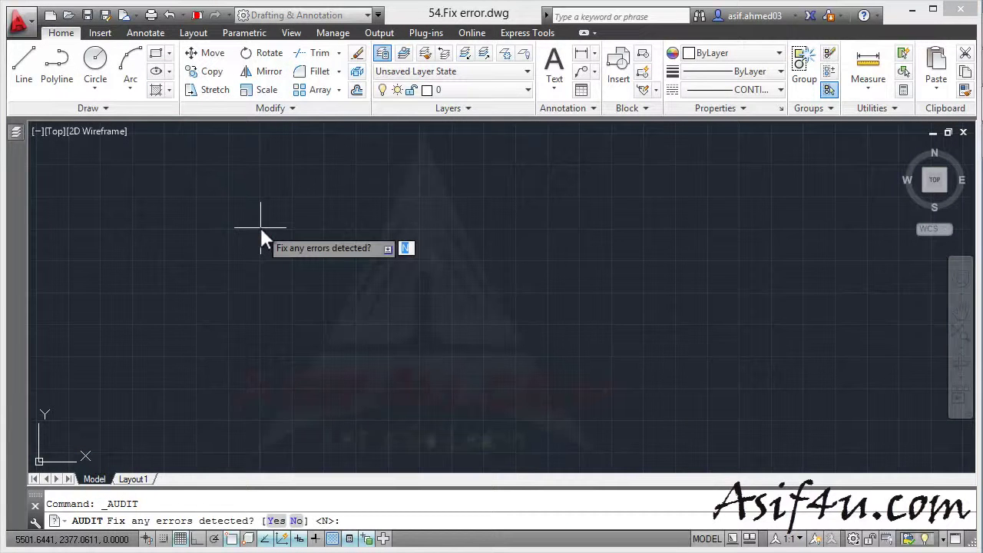
text(y)
key(Return)
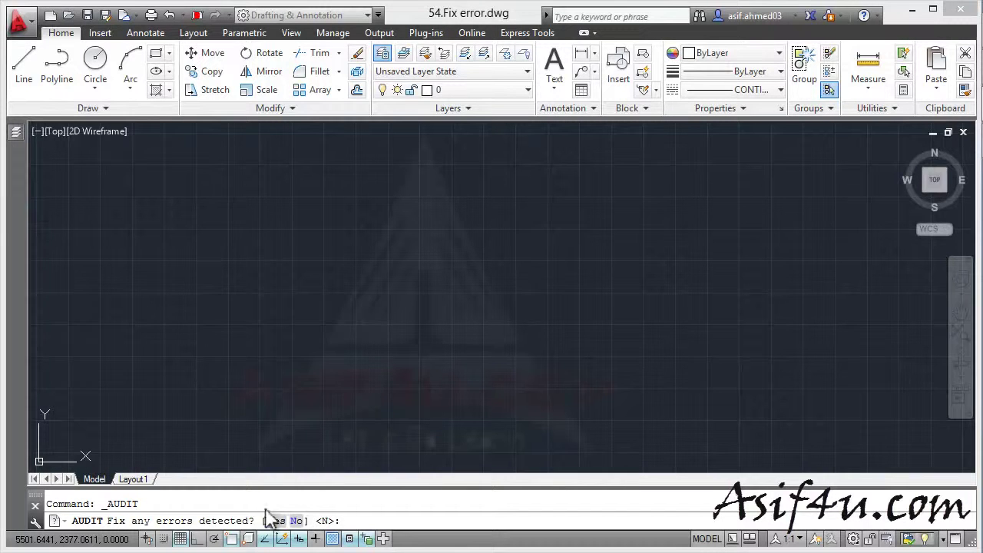
click(204, 513)
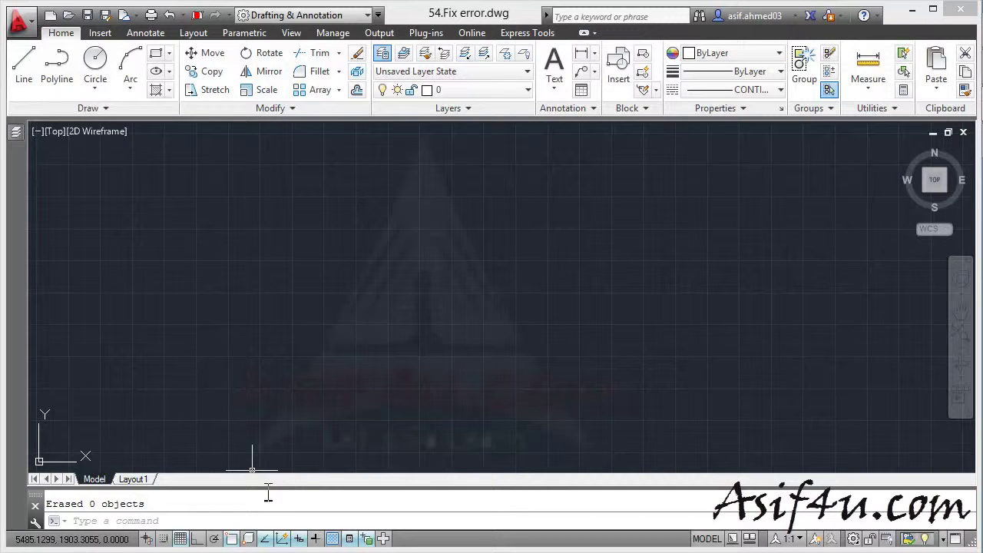
Step: Examine the audit's error totals in the enlarged command history and shrink it back
drag(275, 487, 256, 419)
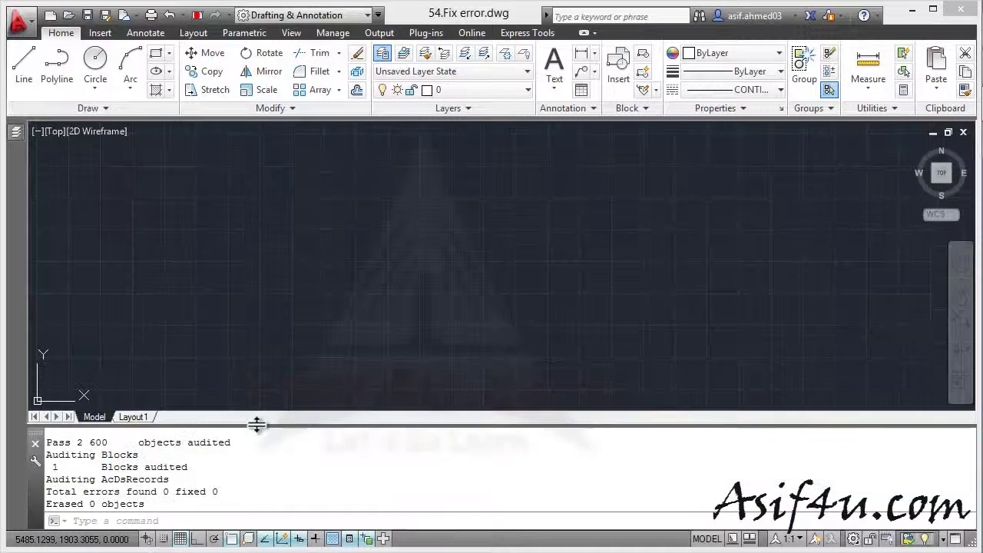
click(149, 492)
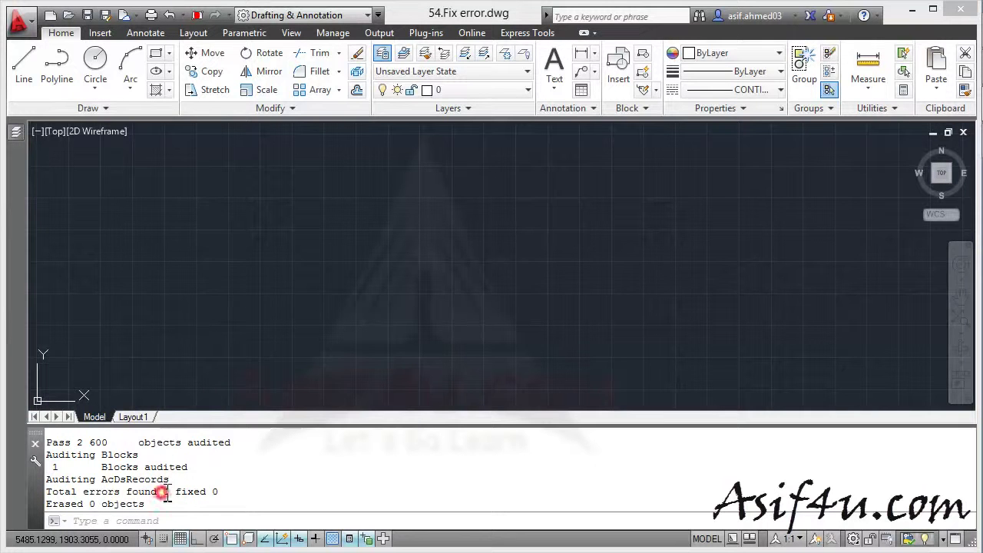
click(333, 423)
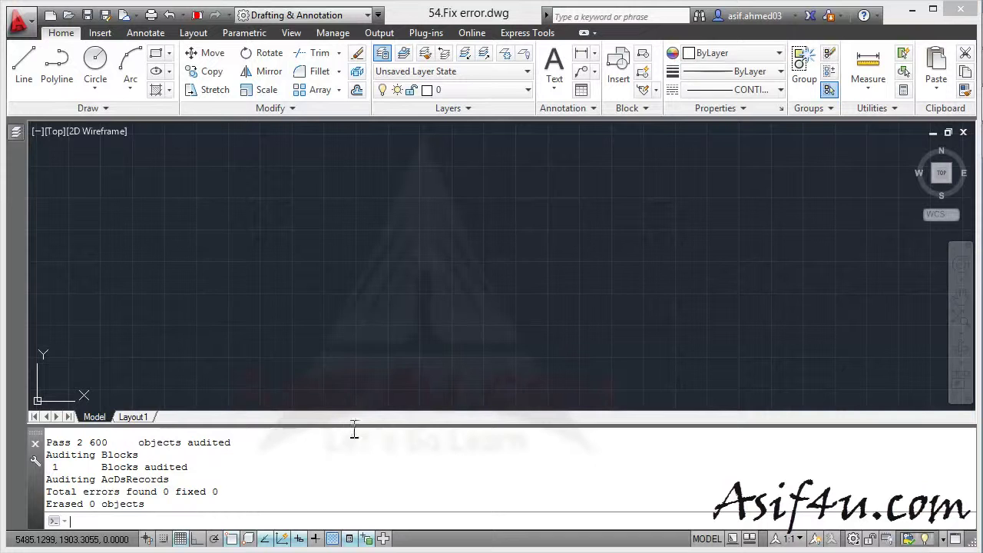
drag(351, 423, 346, 483)
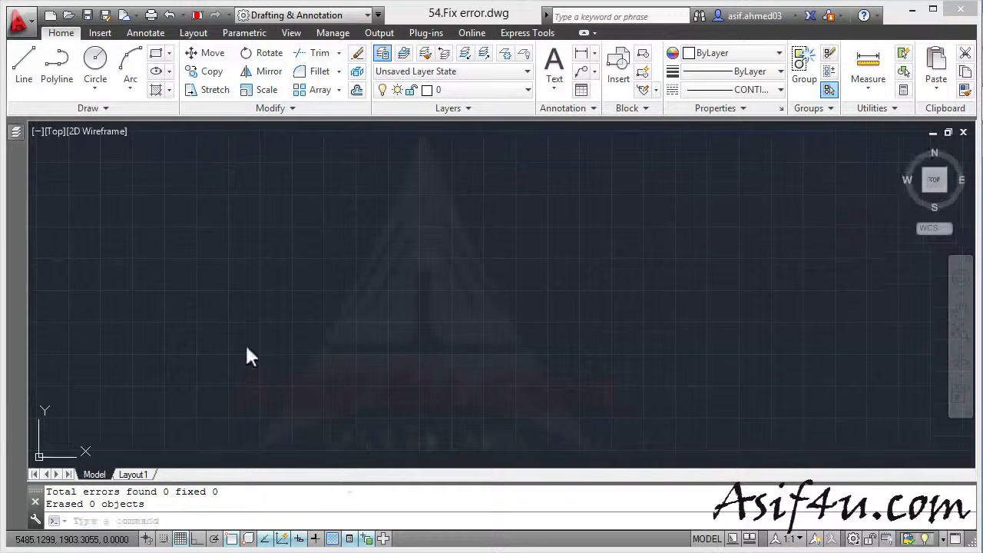
click(19, 24)
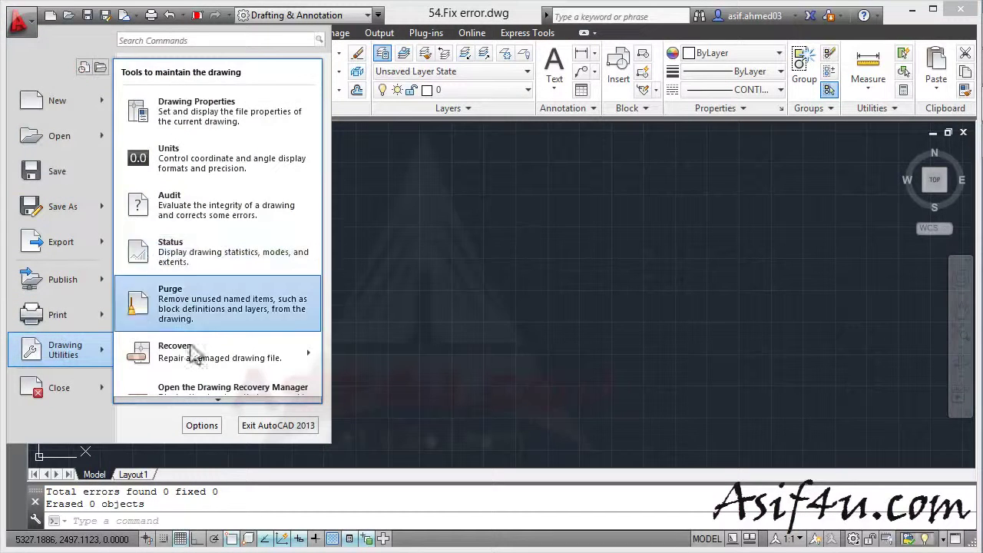
mouse_move(194, 360)
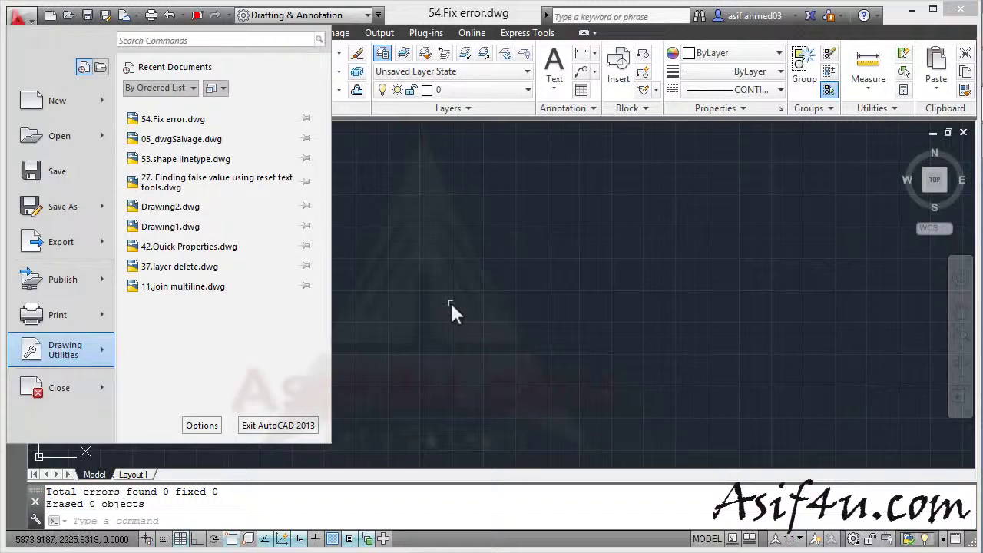
click(450, 300)
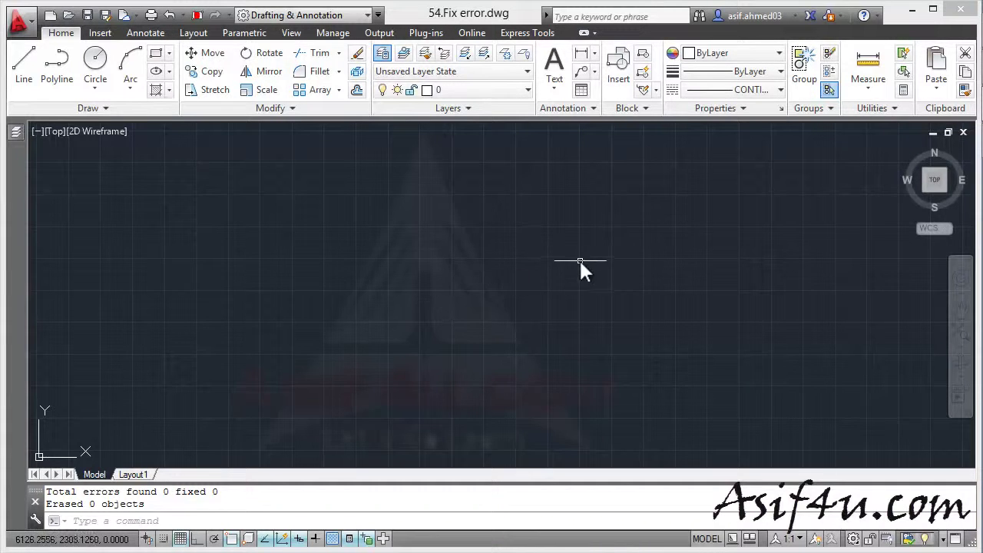
Step: Close 54.Fix error.dwg without saving and start a new drawing from the acad.dwt template
click(963, 133)
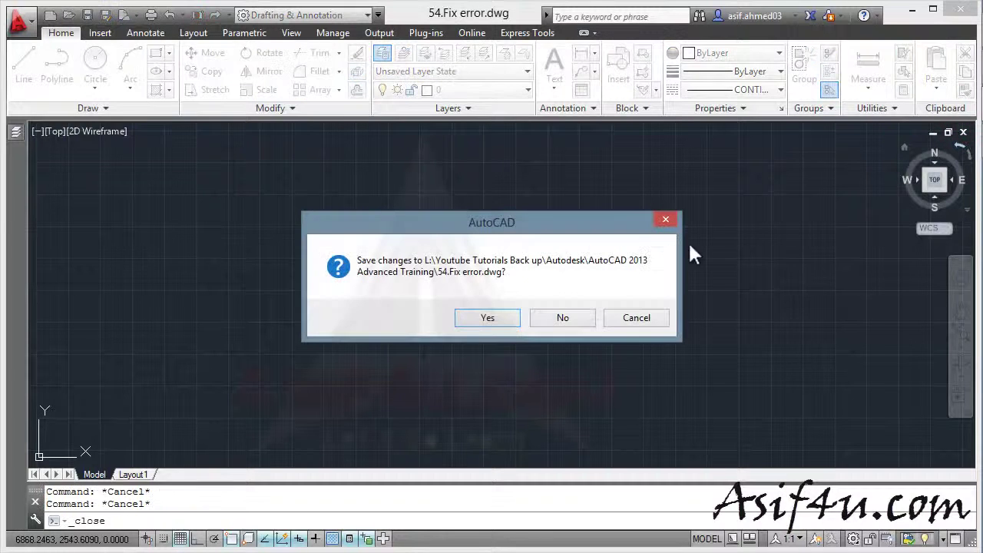
click(549, 326)
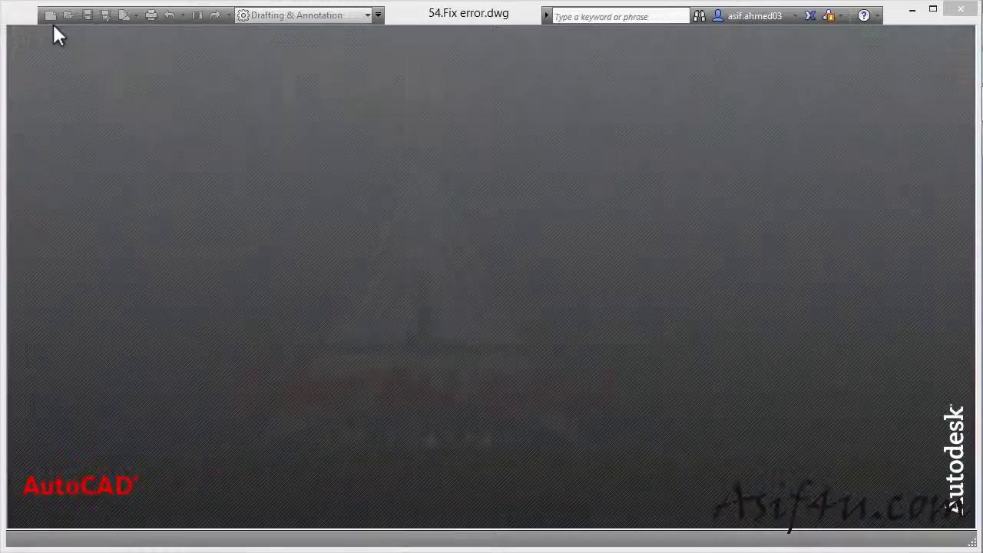
click(49, 17)
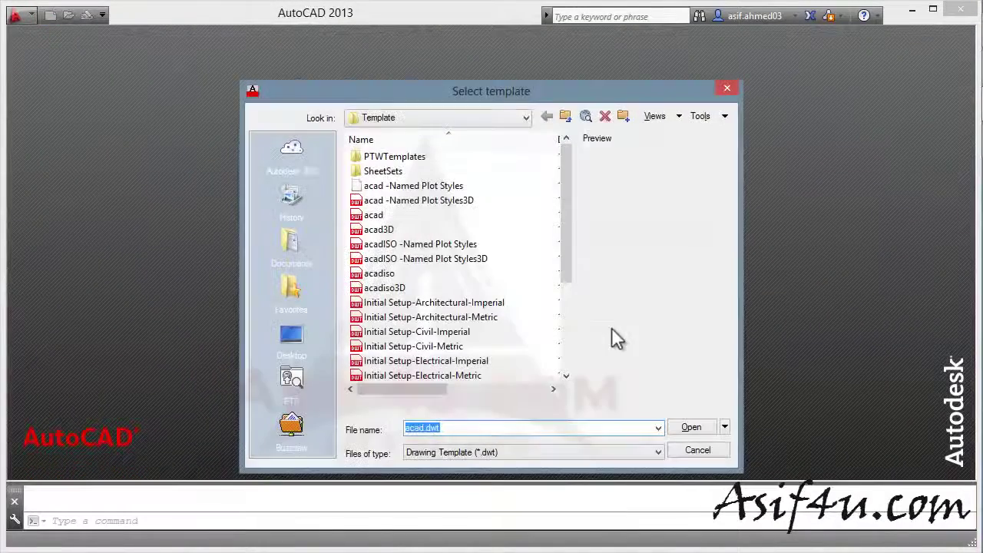
click(690, 428)
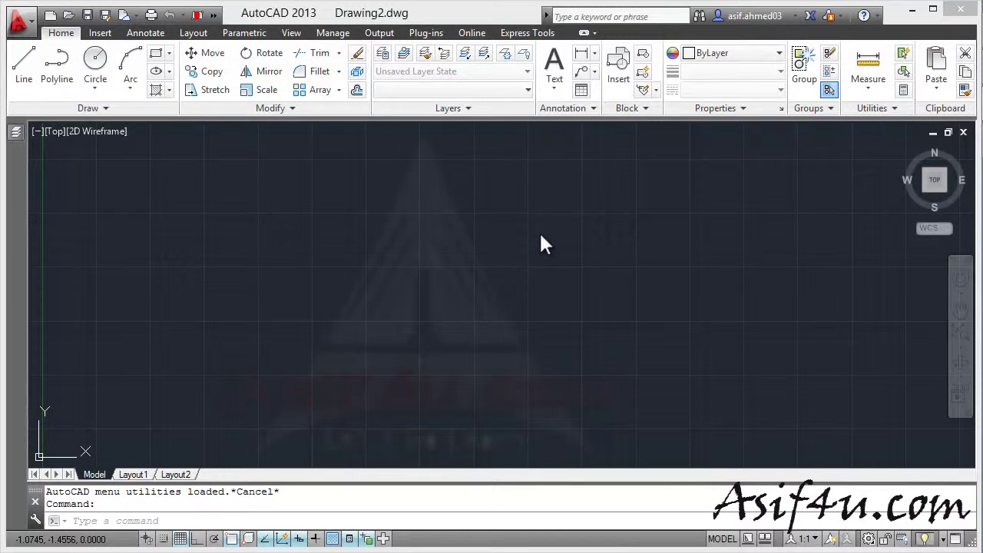
Step: Start a block insertion and choose 54.Fix error from the AutoCAD 2013 Advanced Training folder as the source drawing
click(619, 67)
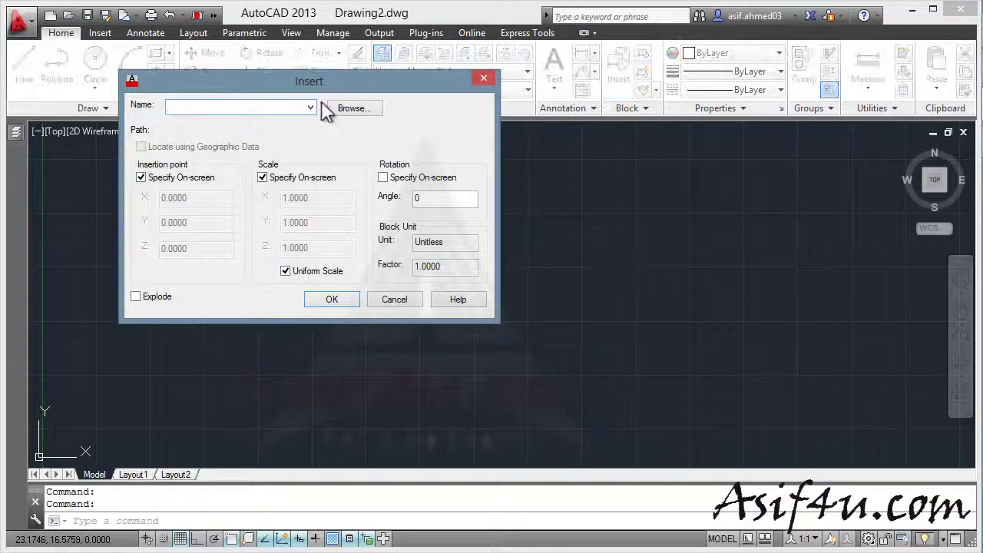
click(354, 108)
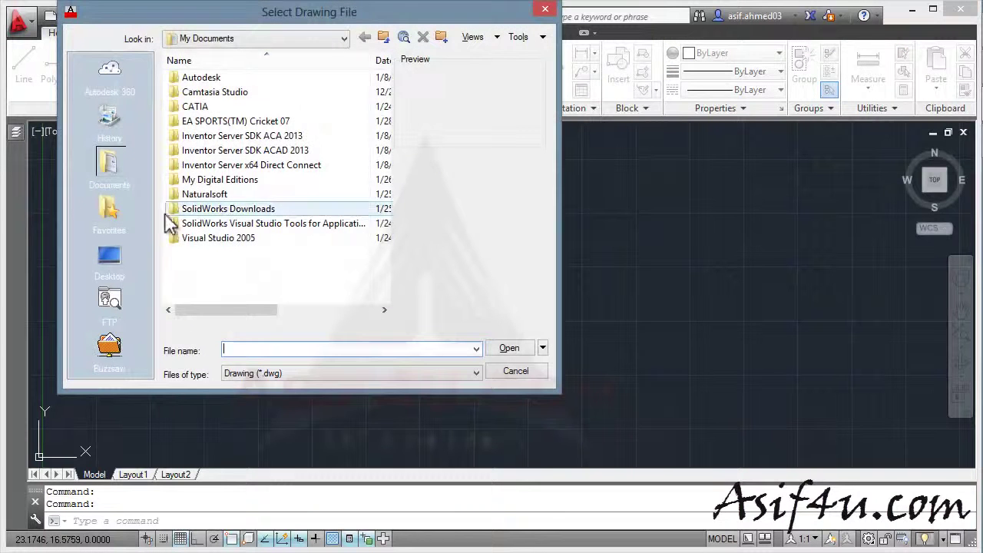
click(109, 258)
double_click(220, 165)
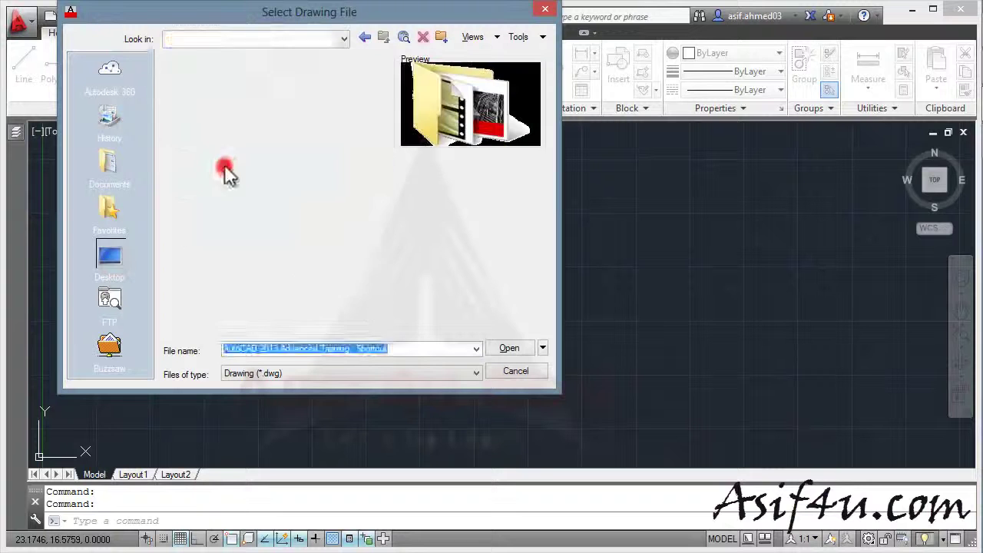
click(271, 283)
scroll(273, 288, down, 5)
scroll(270, 288, down, 5)
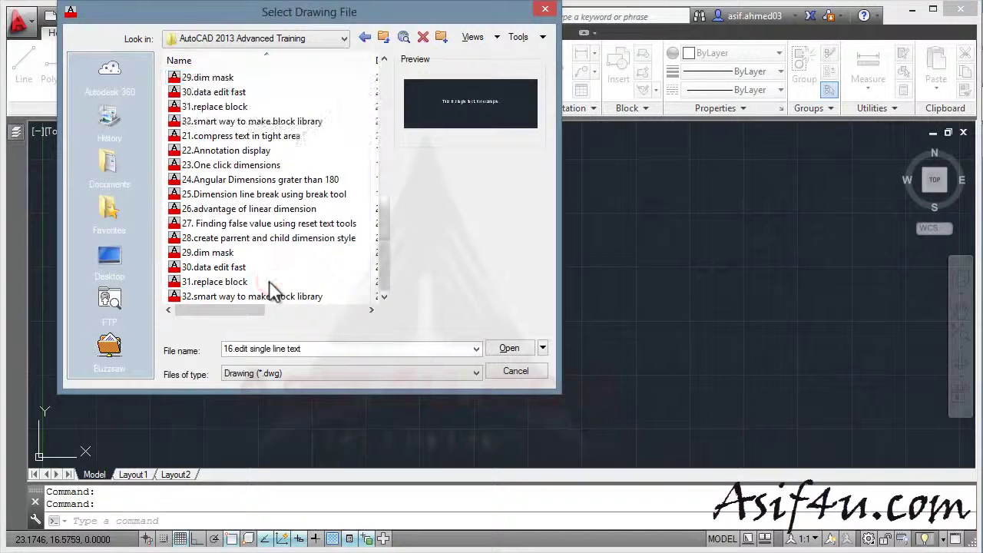
click(202, 300)
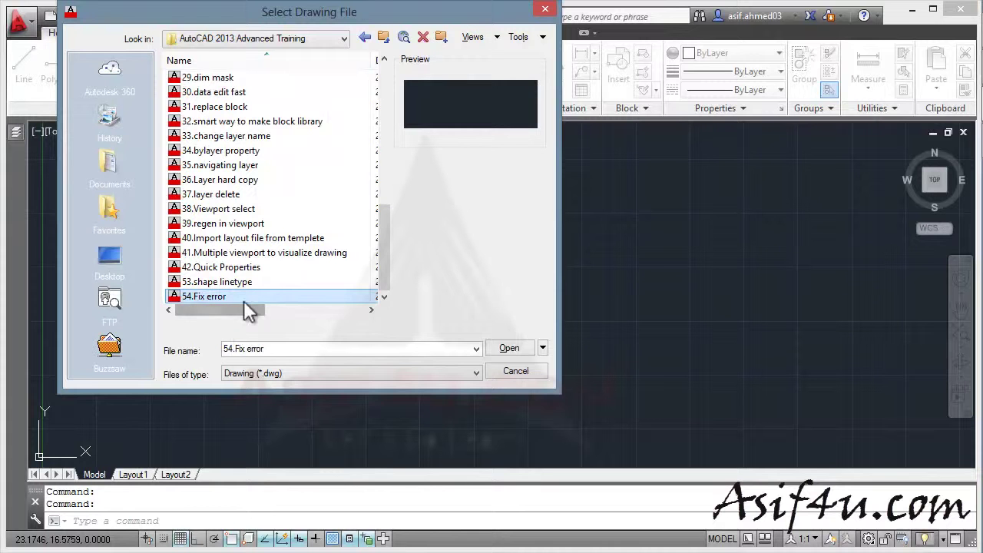
click(491, 349)
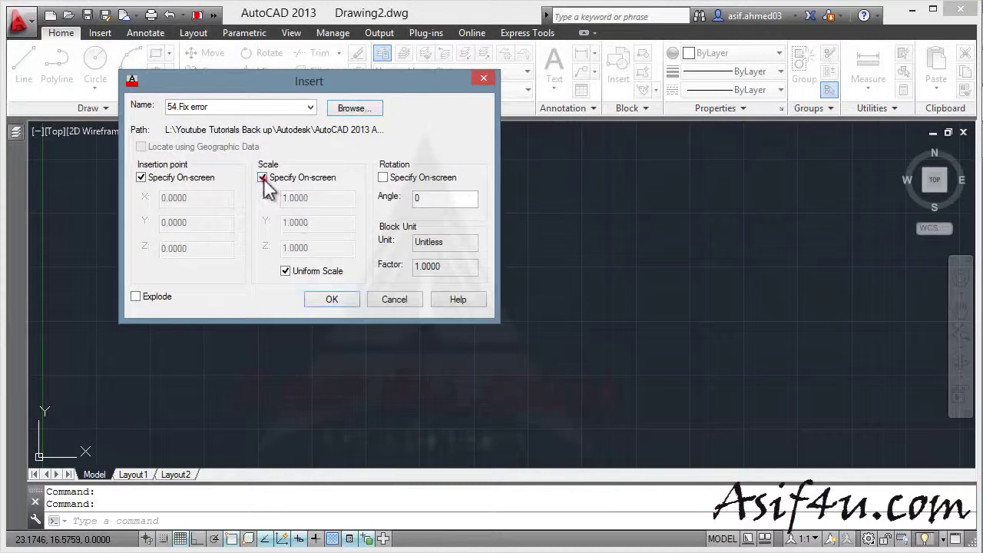
Step: Insert the 54.Fix error block exploded at the origin 0,0,0 with uniform scale 1, without specifying point or scale on-screen
click(262, 178)
click(140, 177)
click(136, 297)
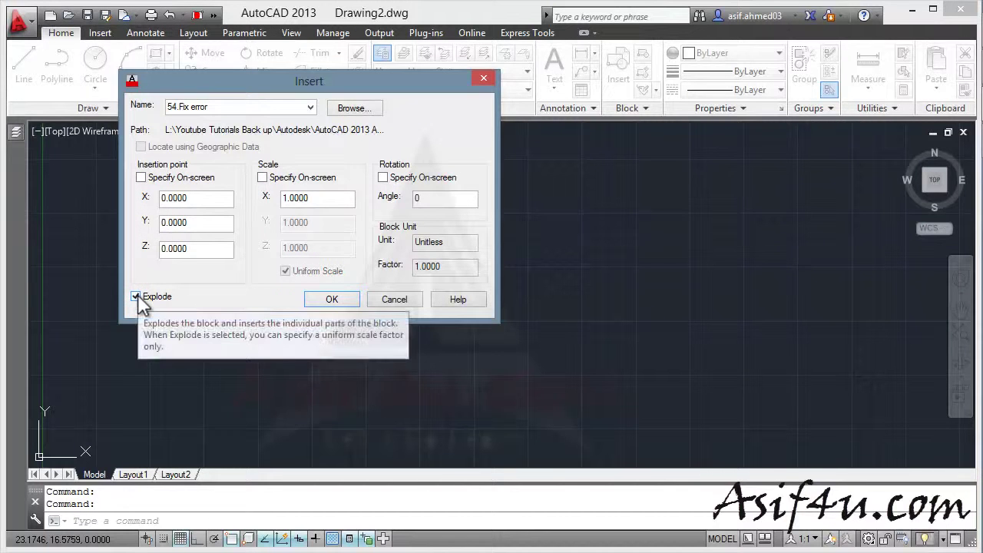
click(342, 293)
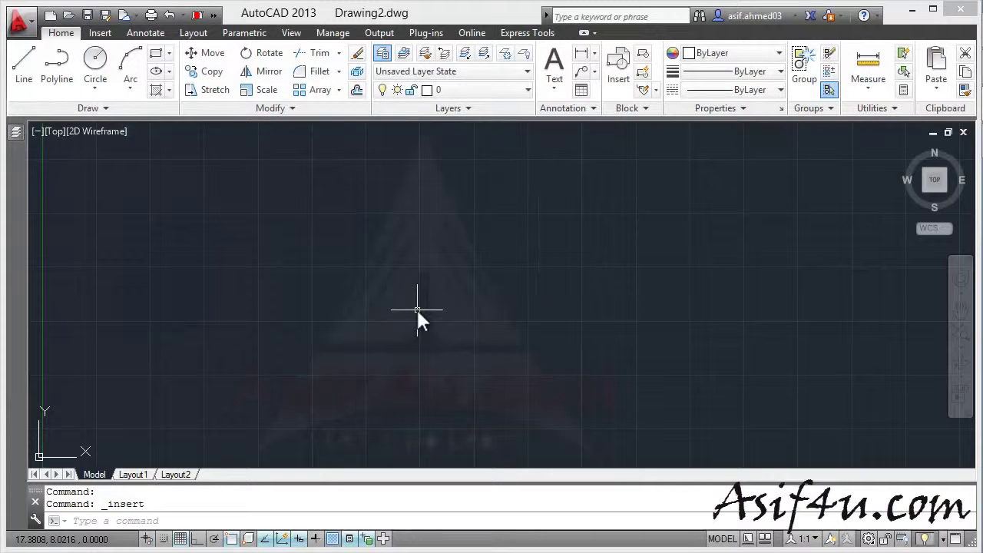
Step: Zoom to the extents of the inserted drawing and examine the roads and trees around the site plan's lower corner
click(959, 333)
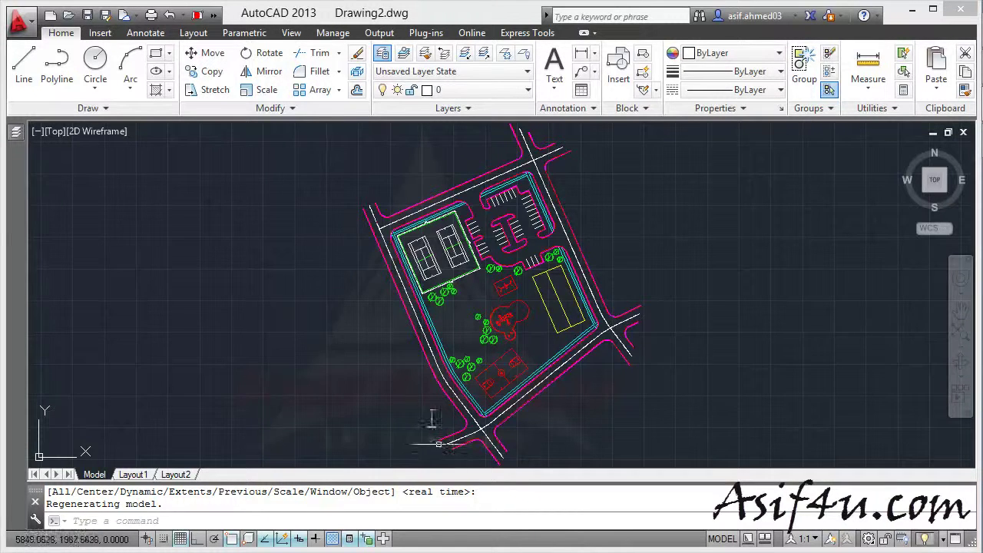
scroll(430, 438, up, 2)
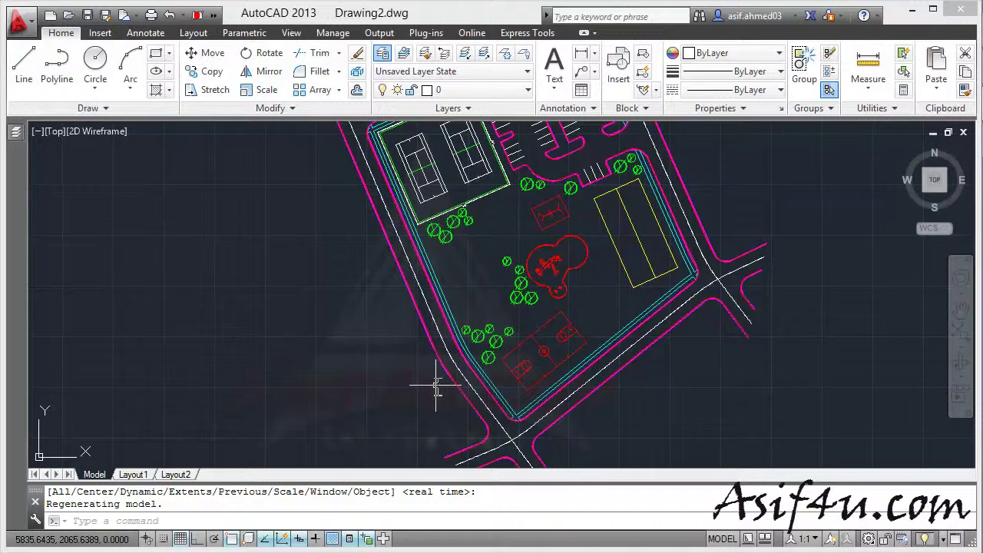
scroll(436, 387, up, 4)
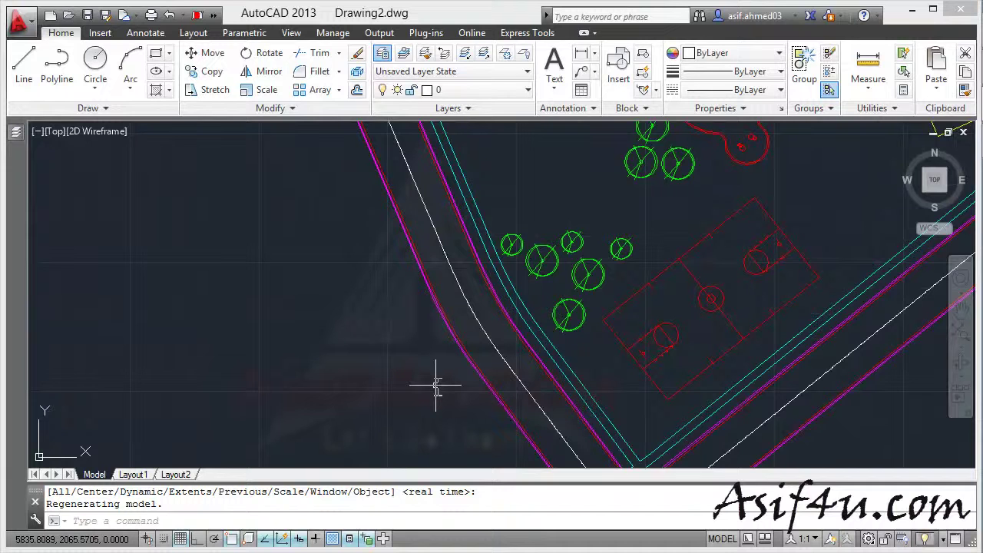